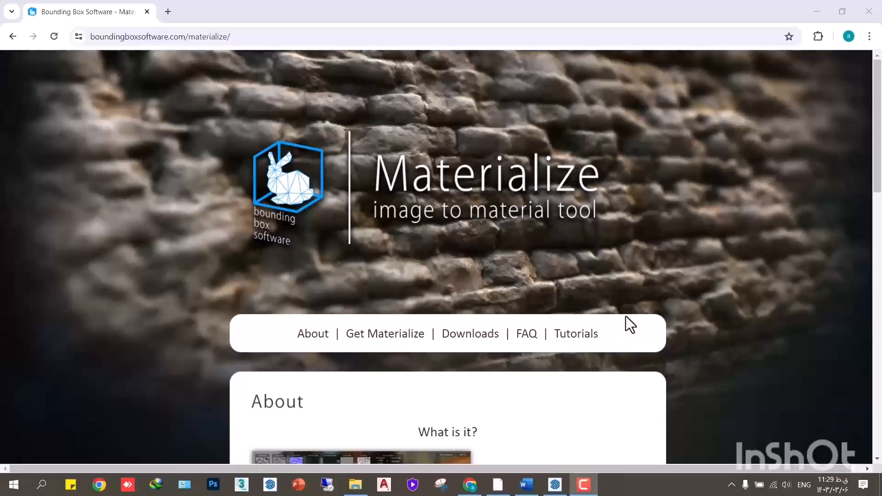
Look through the Materialize web page down to the Windows 64 bit download link.
scroll(491, 250, down, 5)
scroll(490, 249, up, 5)
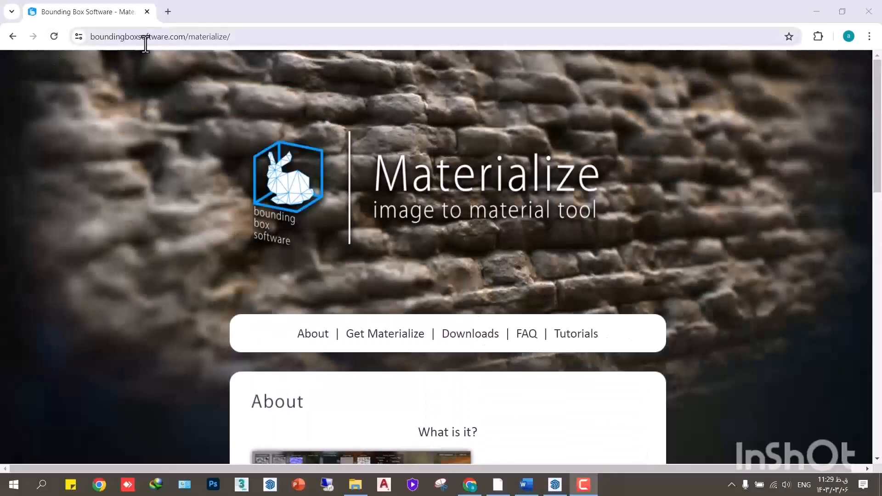
scroll(502, 229, down, 15)
scroll(501, 229, down, 2)
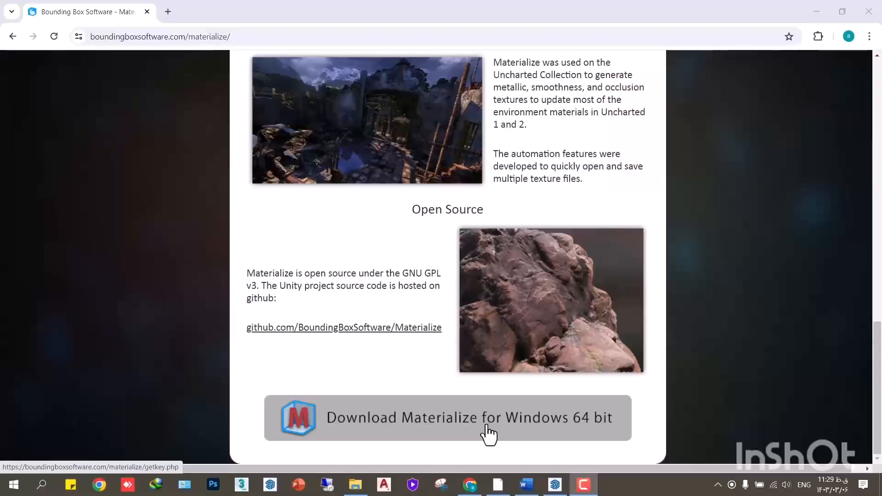
Switch to File Explorer and open the Materialize_1.78 folder inside the tools folder on the design (F:) drive.
click(355, 485)
click(21, 324)
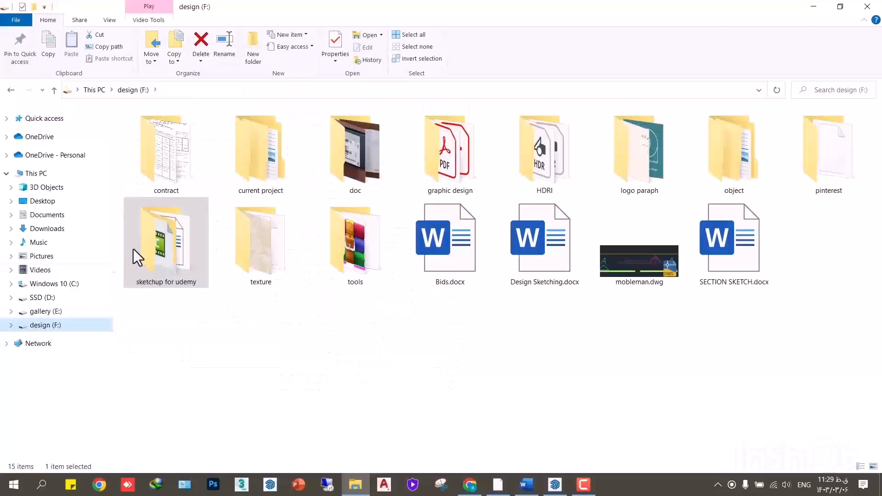
click(40, 312)
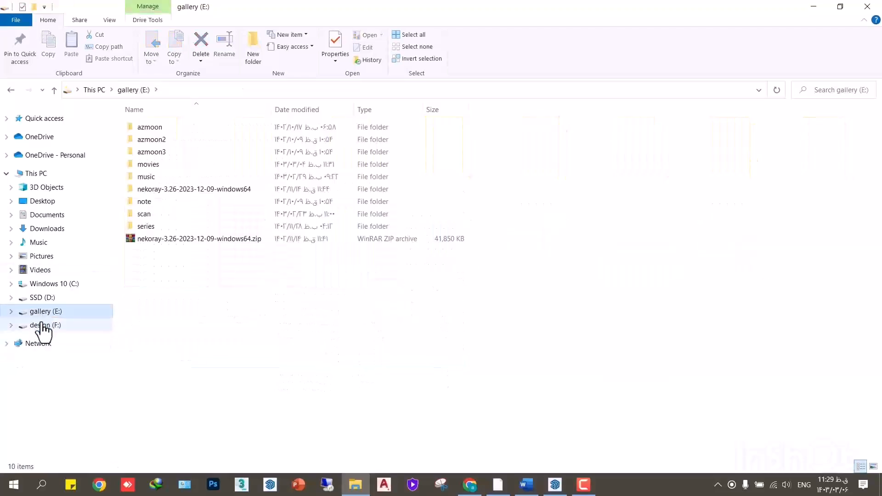
click(37, 325)
double_click(334, 241)
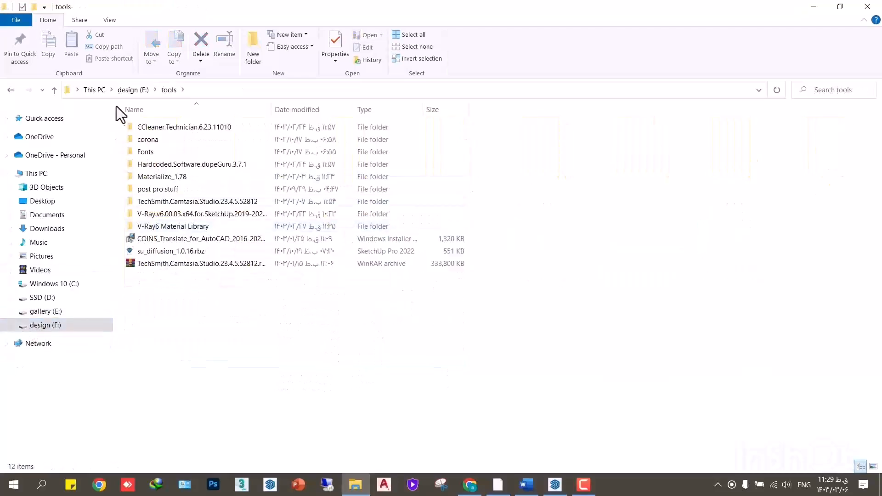
double_click(174, 176)
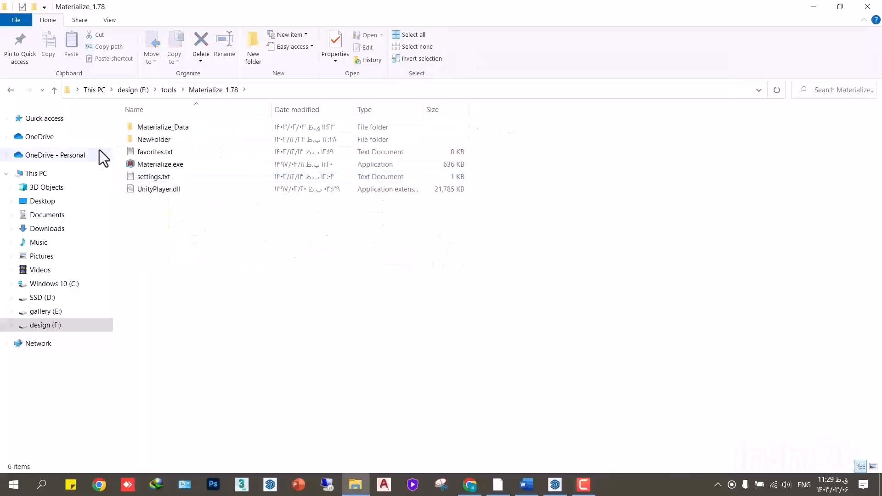
Run Materialize.exe as administrator and maximize its window.
click(183, 164)
right_click(182, 164)
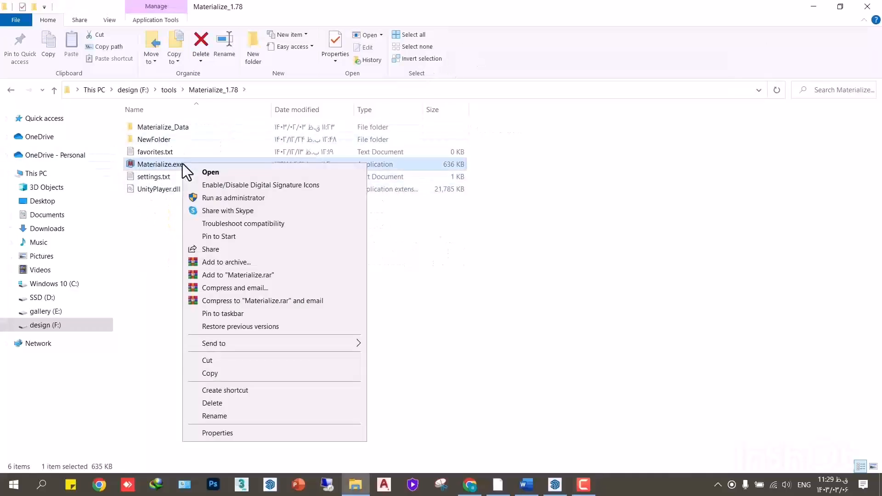
click(213, 195)
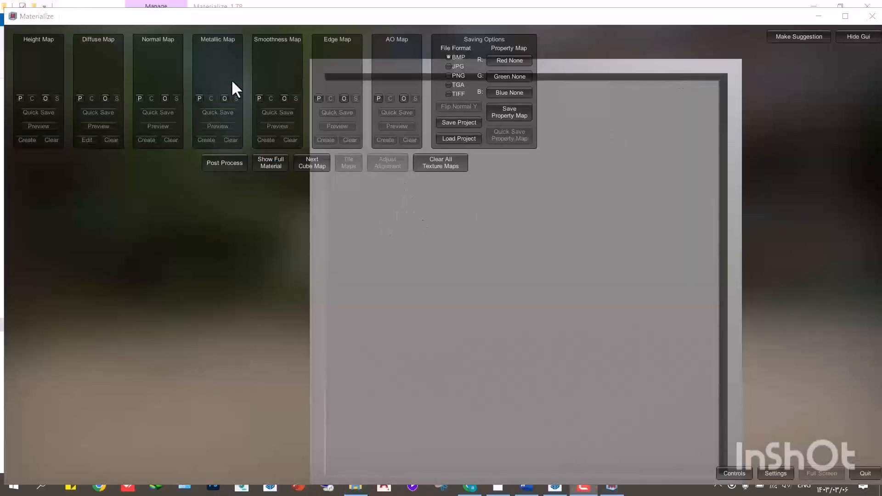
click(832, 21)
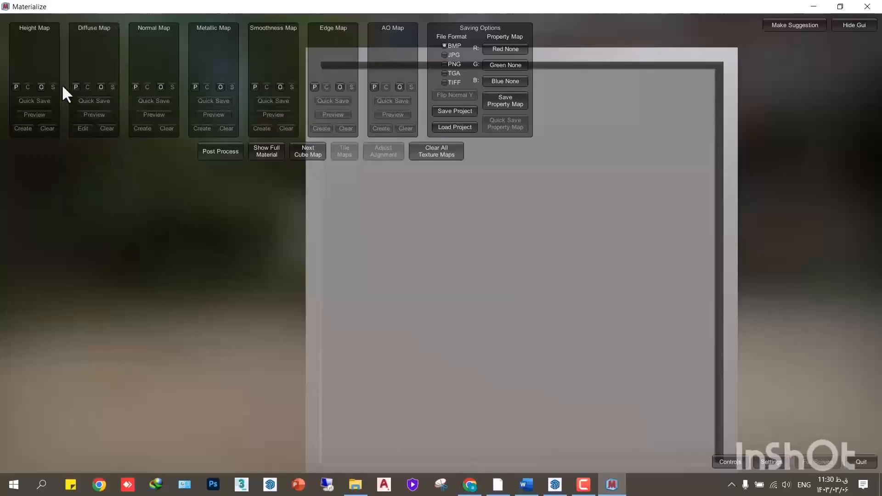
Load grass_diffuseOriginal.bmp from the Desktop as the diffuse map.
click(101, 88)
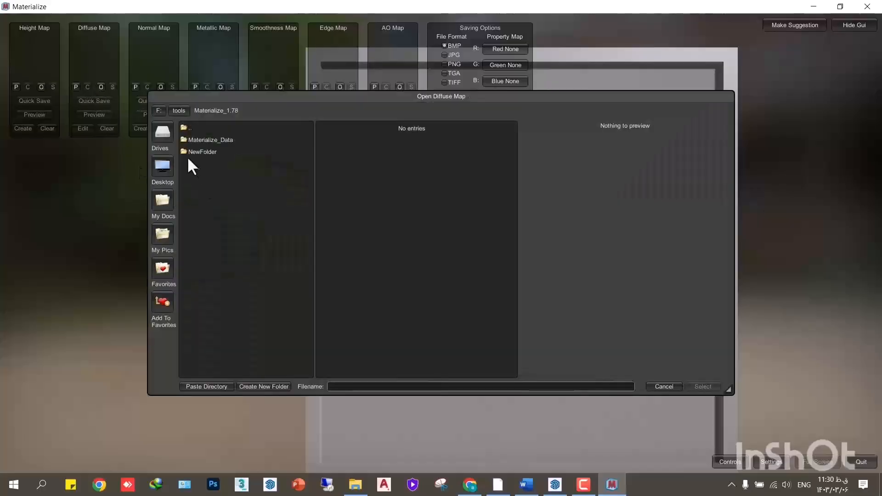
click(163, 166)
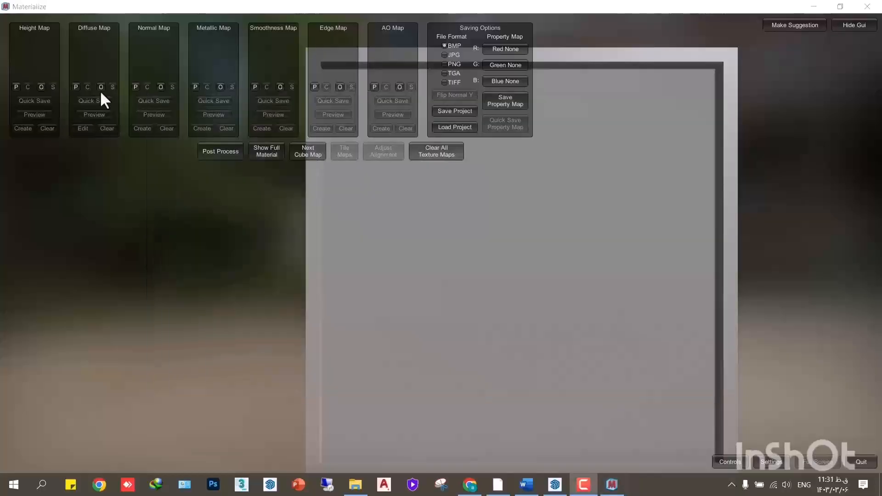
click(98, 85)
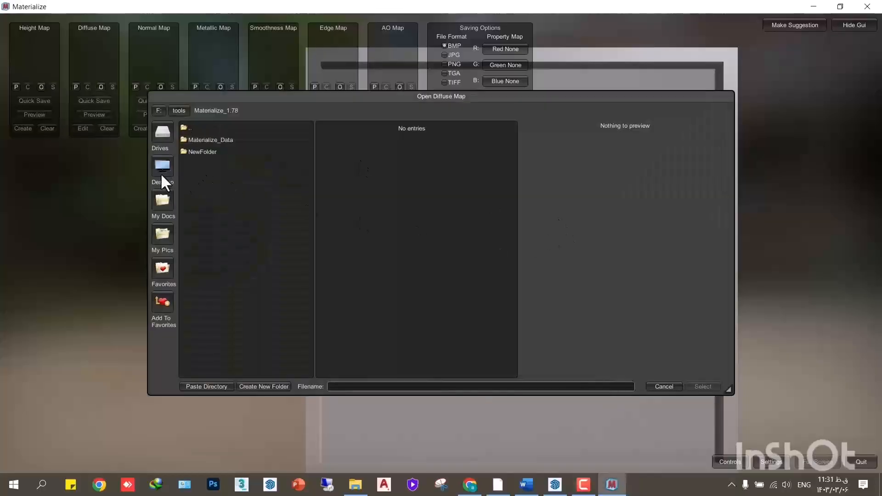
click(161, 174)
click(374, 133)
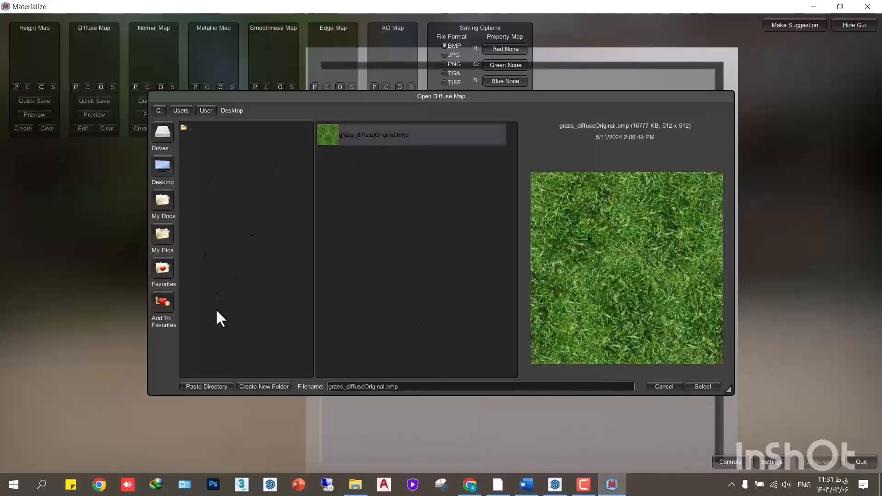
click(701, 387)
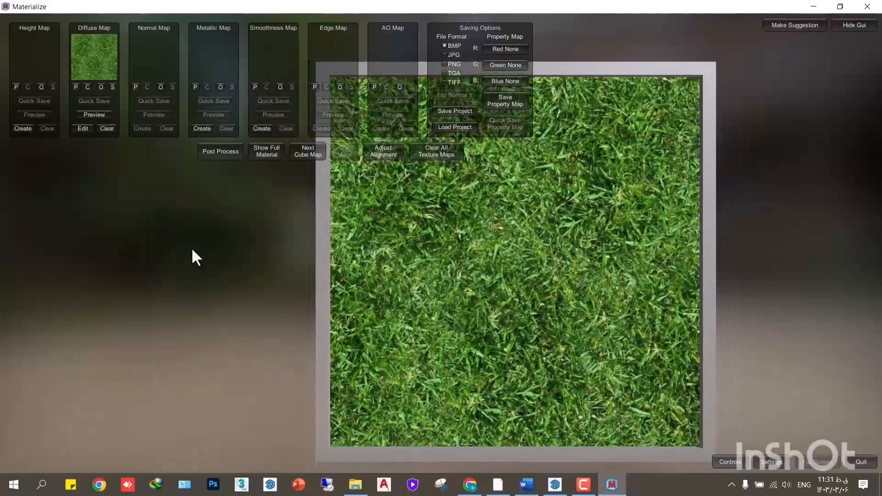
Open the Edit Diffuse settings for the grass texture and try to set the unmodified settings' result as the diffuse map.
drag(468, 354, 377, 324)
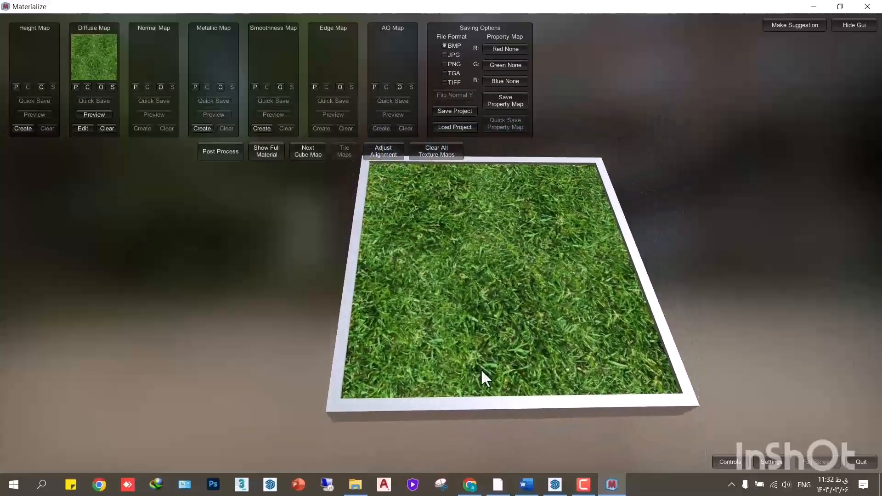
click(82, 129)
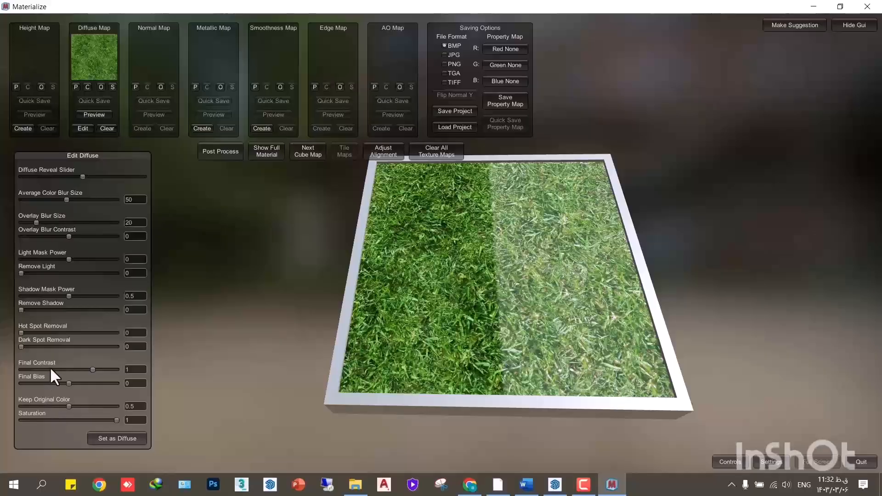
click(101, 439)
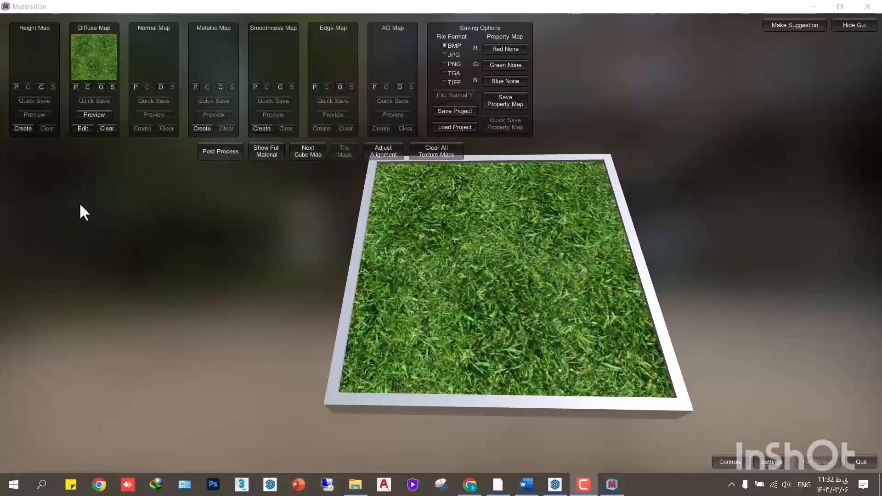
Start creating a height map from the original diffuse and raise its Final Contrast to about 6.6.
mouse_move(168, 301)
mouse_down()
mouse_move(168, 276)
mouse_move(220, 266)
mouse_move(165, 317)
mouse_up()
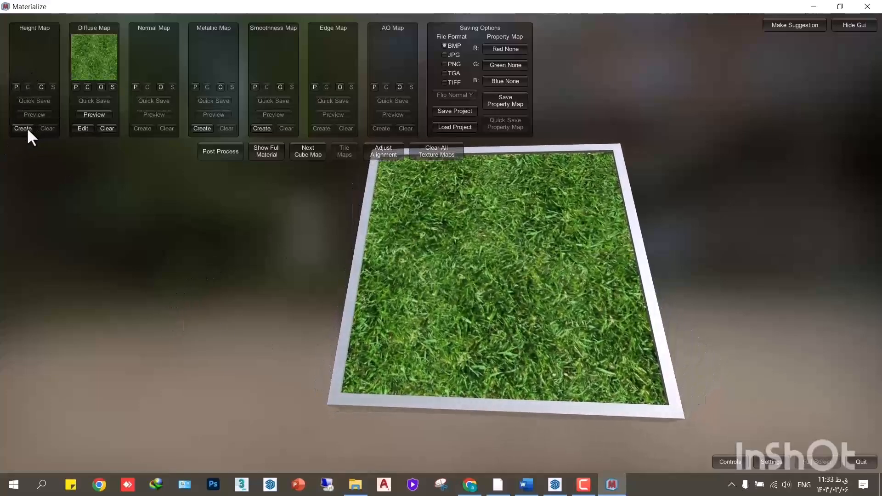
click(23, 128)
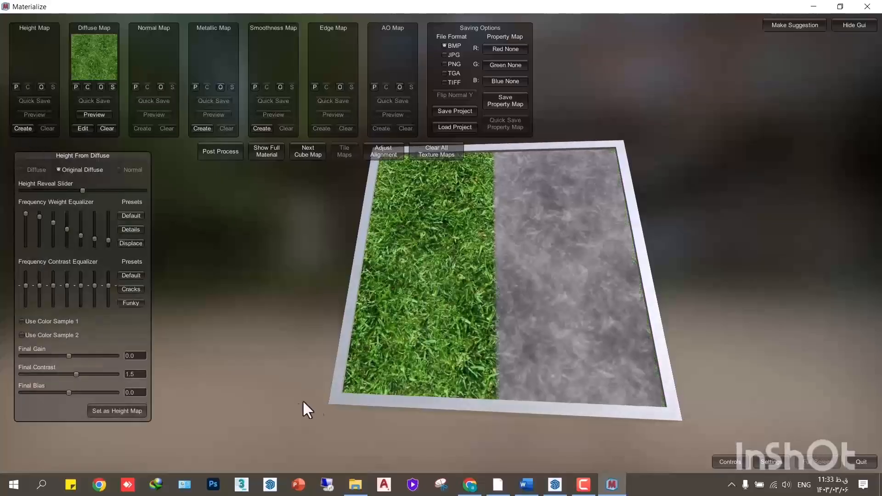
drag(314, 404, 522, 319)
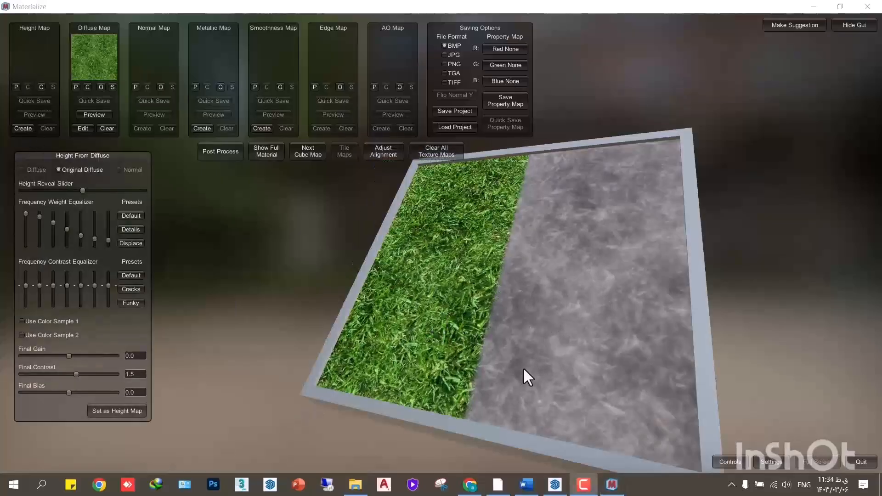
click(395, 274)
mouse_move(427, 266)
right_down()
mouse_move(417, 260)
mouse_move(429, 276)
right_up()
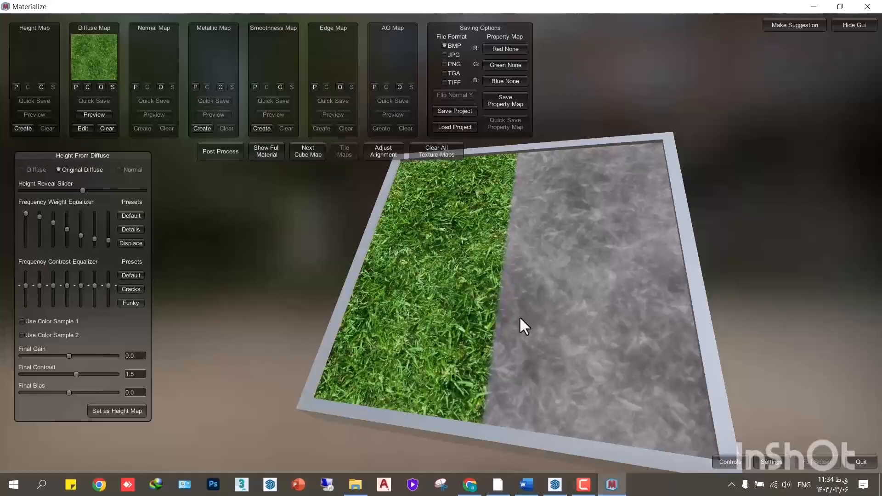
right_drag(496, 331, 675, 327)
right_drag(625, 296, 423, 288)
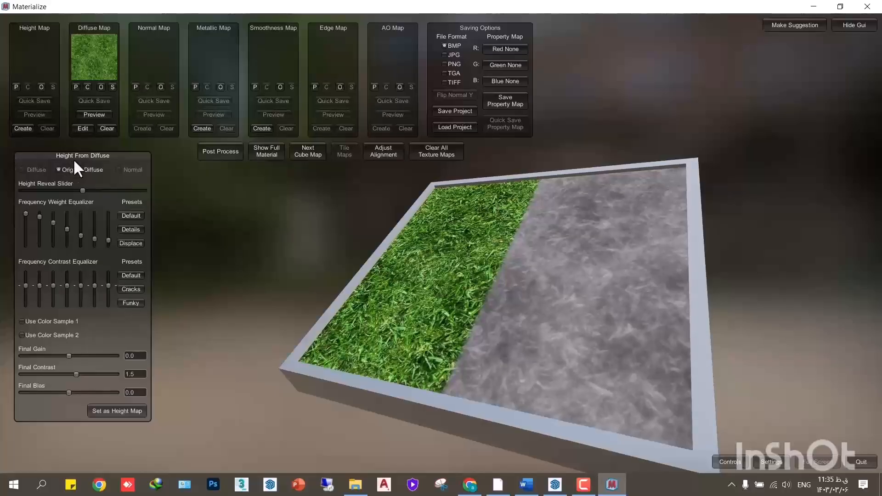
drag(76, 375, 99, 373)
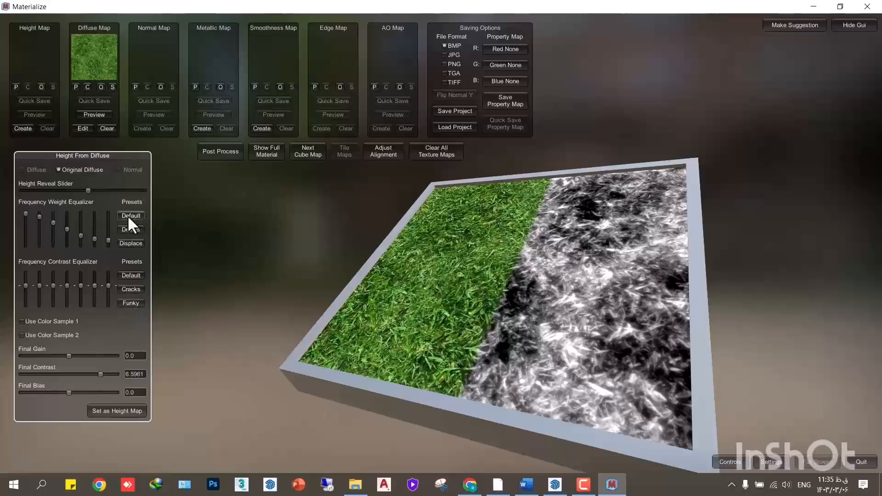
Try the Details and Displace frequency weight presets and the Cracks and Default frequency contrast presets on the height map.
click(130, 230)
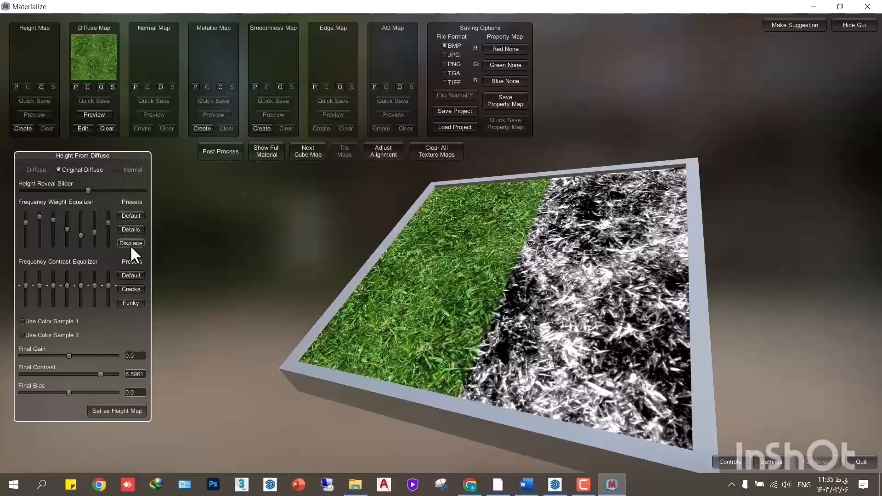
click(130, 243)
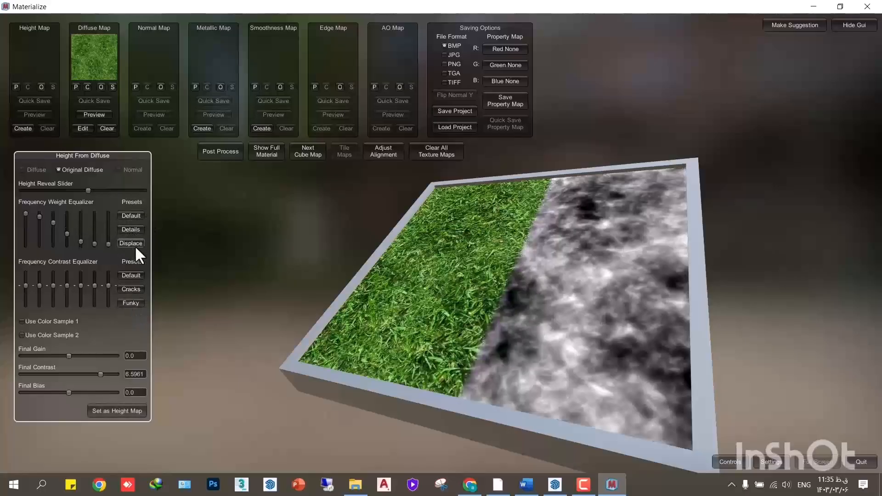
click(130, 289)
click(132, 274)
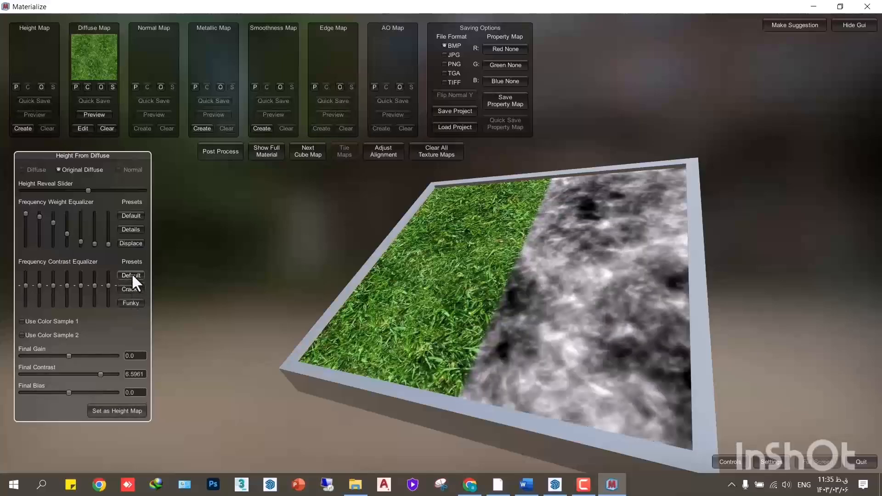
Use the Default frequency weight preset with a Final Bias of about -0.086 and set the result as the height map.
click(125, 214)
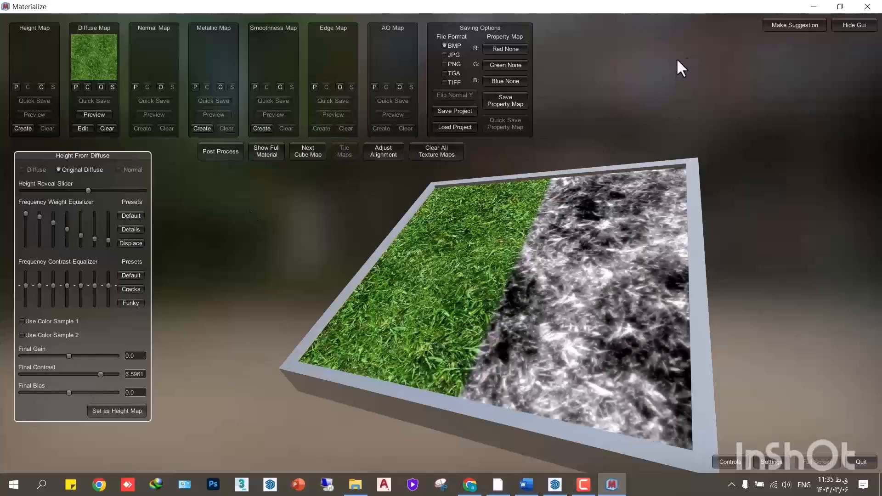
drag(69, 393, 65, 393)
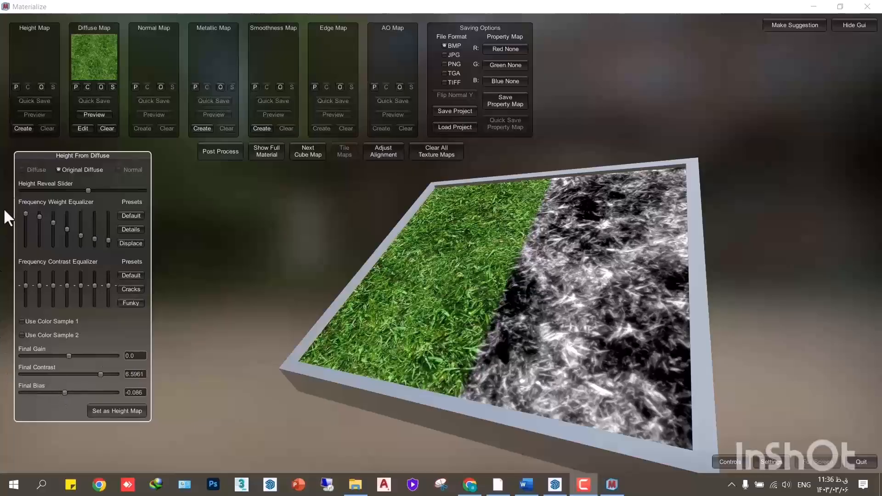
click(120, 412)
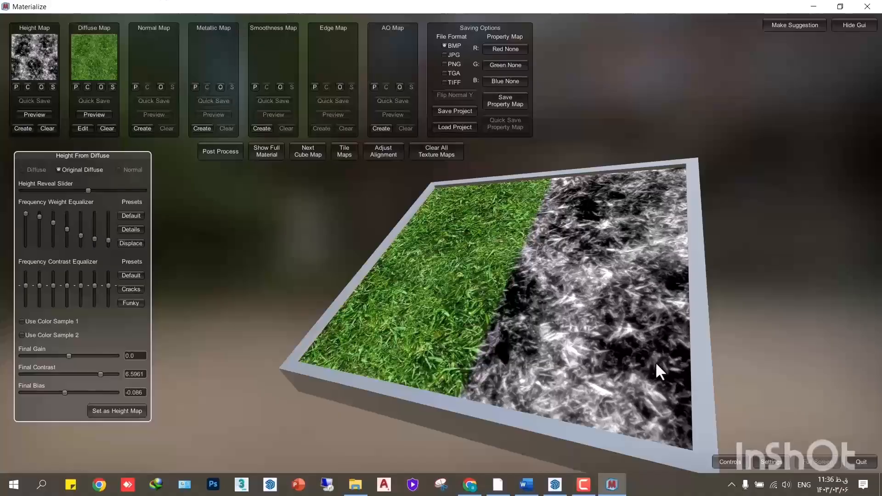
Start a normal map from the height map with the Default equalizer preset, Angularity Amount about 0.034 and Final Contrast about 6.01.
click(136, 129)
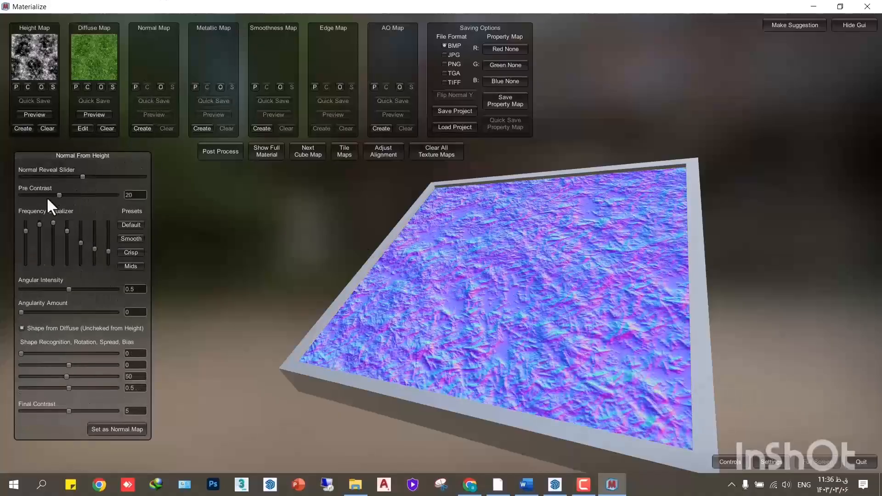
click(132, 223)
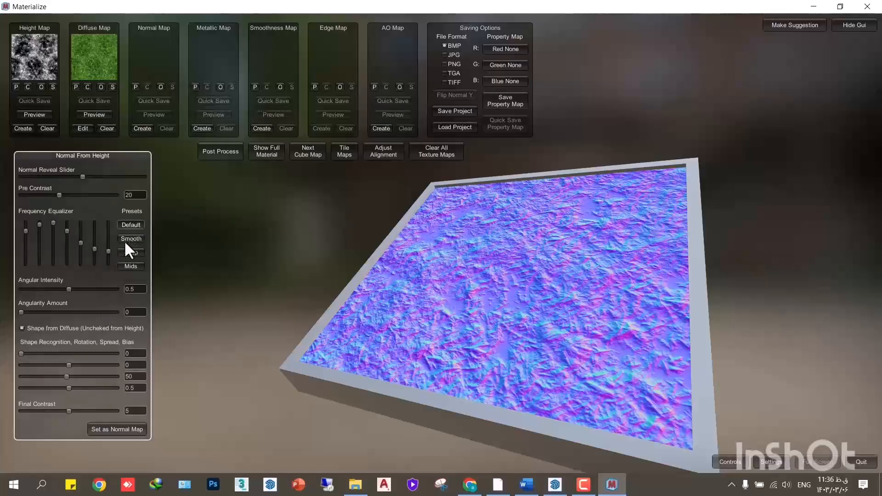
click(128, 253)
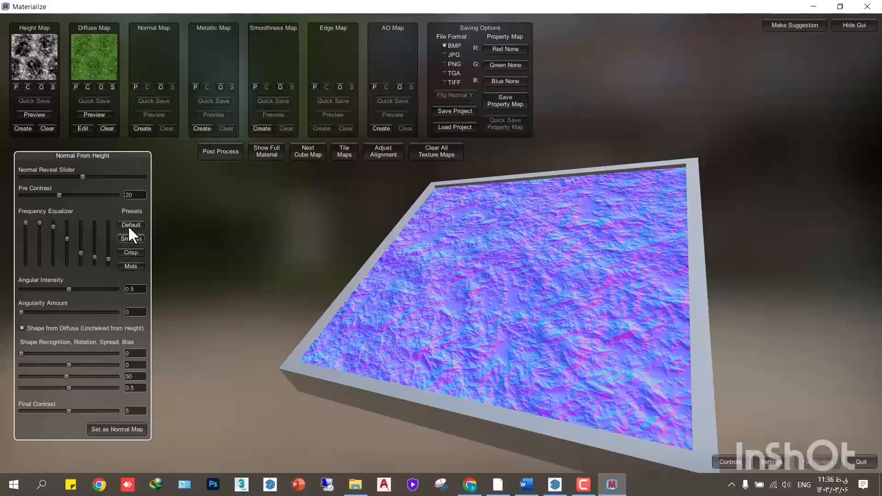
click(128, 225)
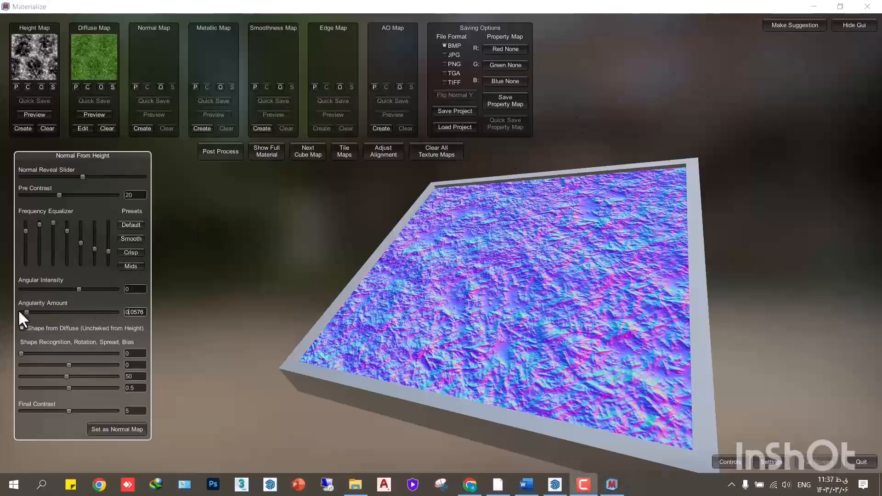
mouse_move(25, 312)
mouse_down()
mouse_move(15, 311)
mouse_move(40, 312)
mouse_move(22, 312)
mouse_up()
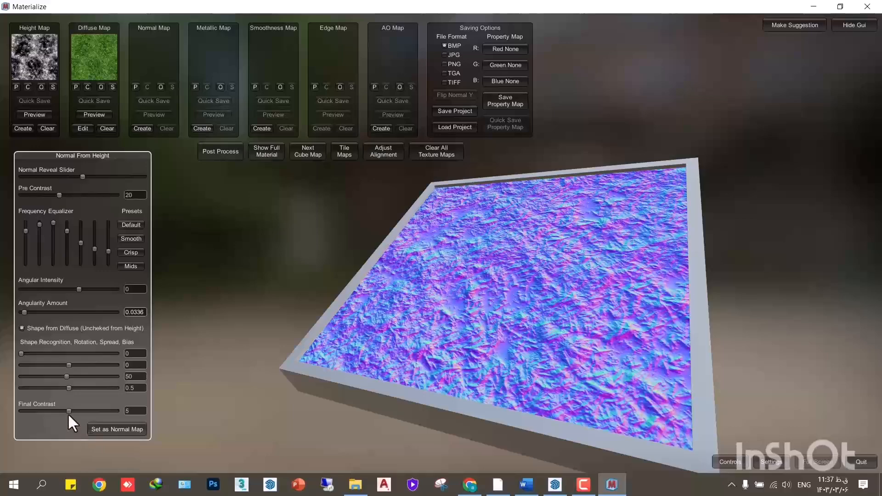
drag(67, 409, 76, 408)
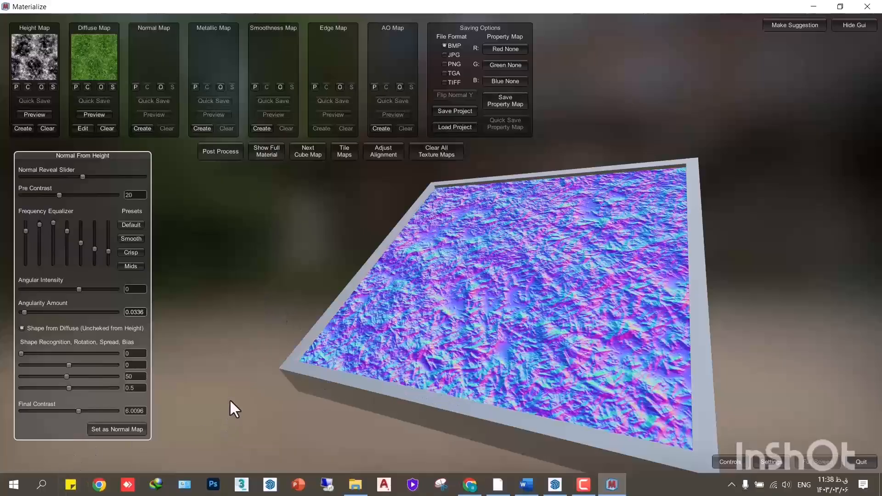
Raise the normal map's Final Contrast to about 6.06, set it as the normal map, and inspect the full material.
drag(79, 411, 79, 411)
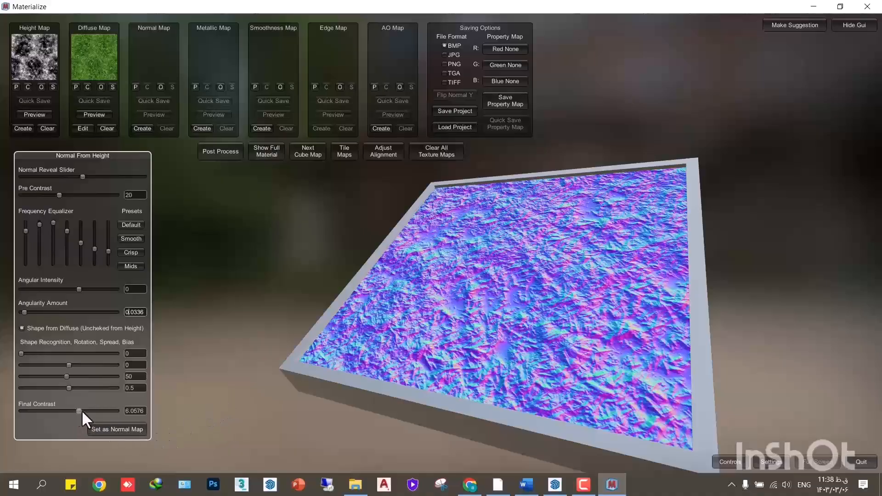
click(104, 428)
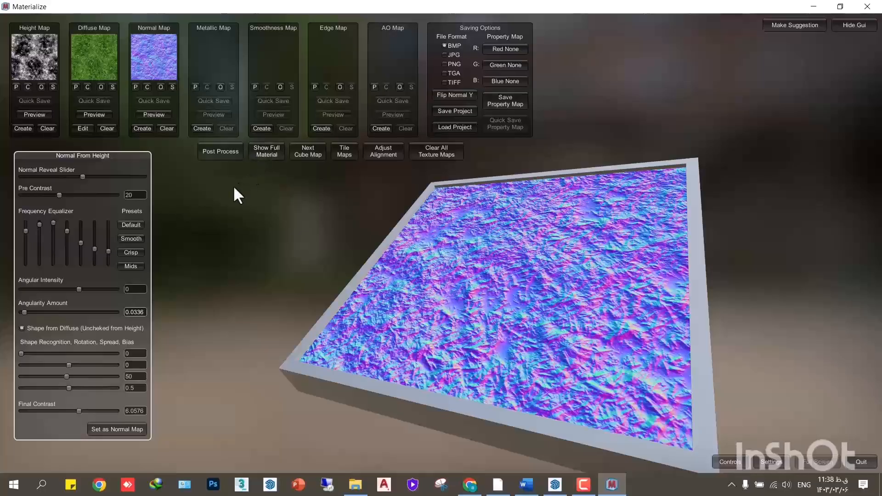
click(268, 154)
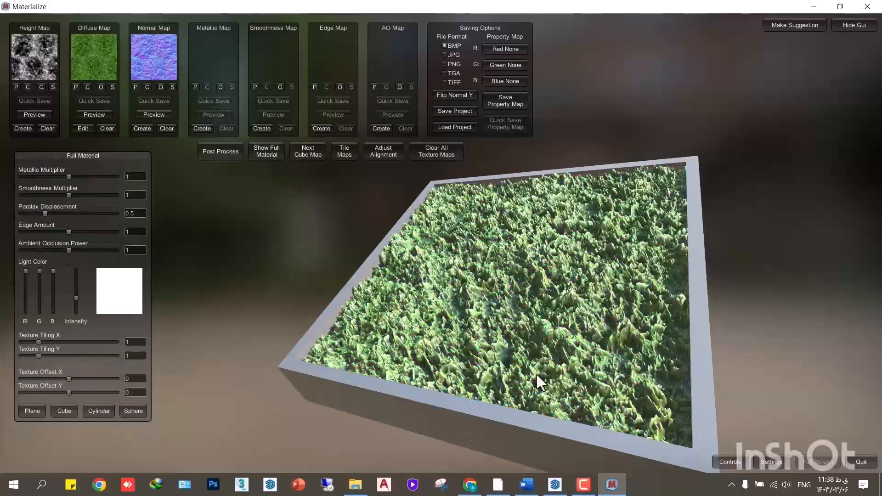
drag(640, 343, 297, 292)
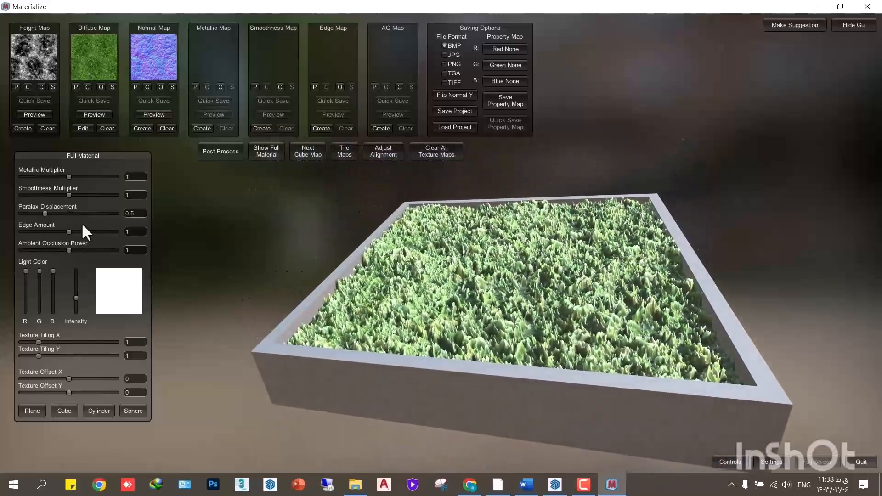
drag(315, 269, 343, 332)
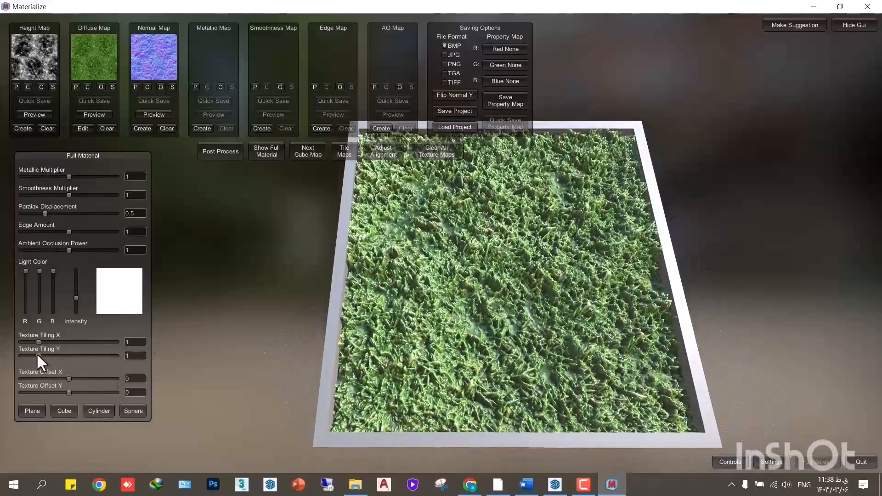
Set the material's Texture Tiling to about 2.10 in X and 2.08 in Y, and its Paralax Displacement to about 1.53.
drag(41, 342, 59, 341)
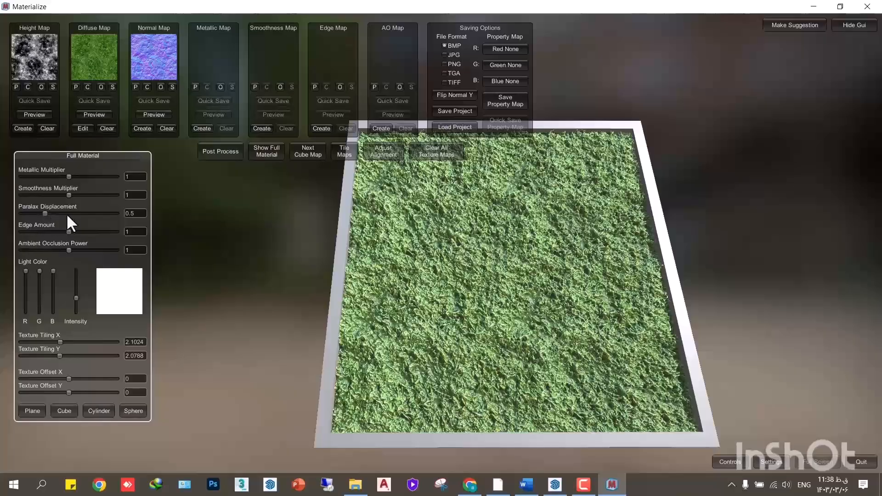
drag(45, 214, 59, 213)
drag(376, 340, 541, 324)
scroll(538, 324, up, 3)
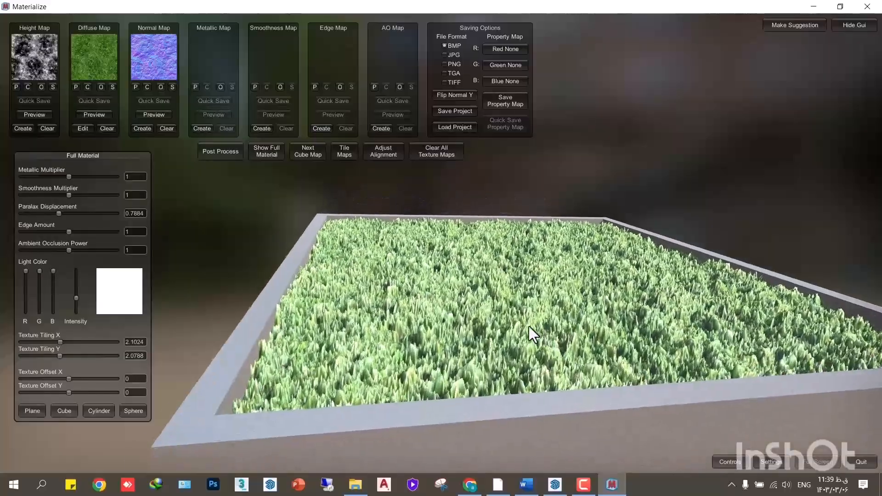
drag(59, 214, 92, 234)
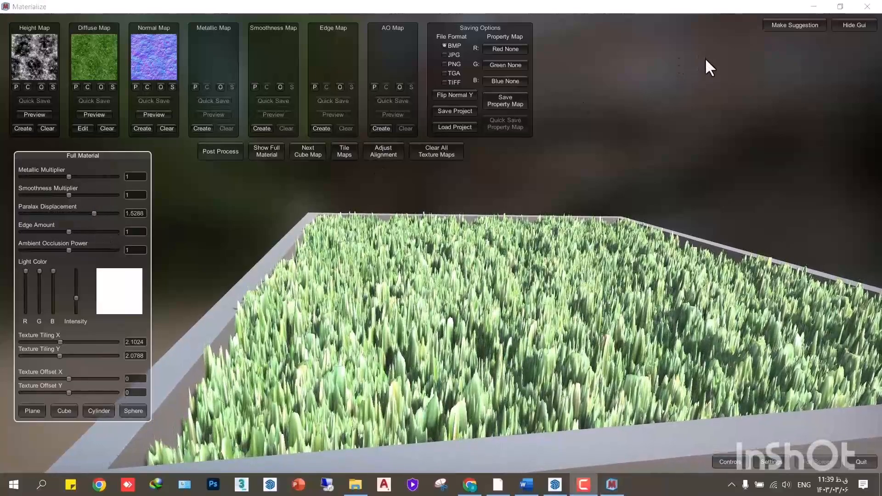
Preview the grass material on the plane, cube, cylinder and sphere shapes.
click(34, 410)
right_drag(327, 269, 256, 212)
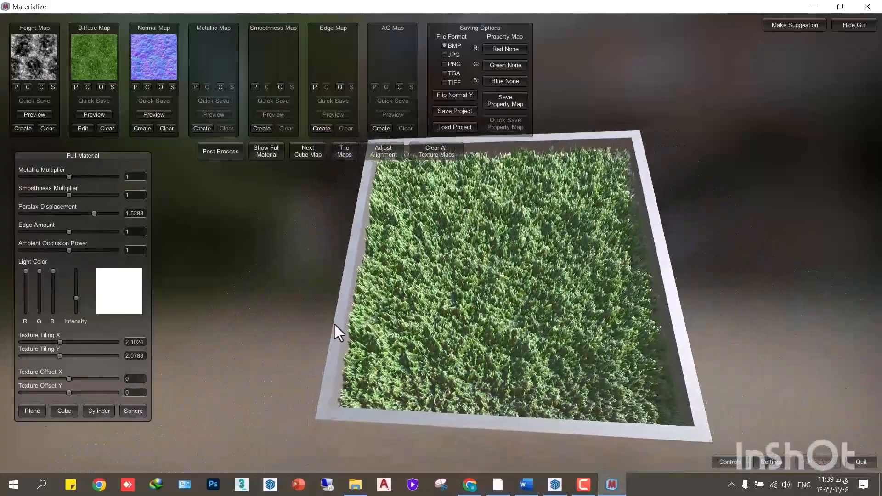
click(63, 410)
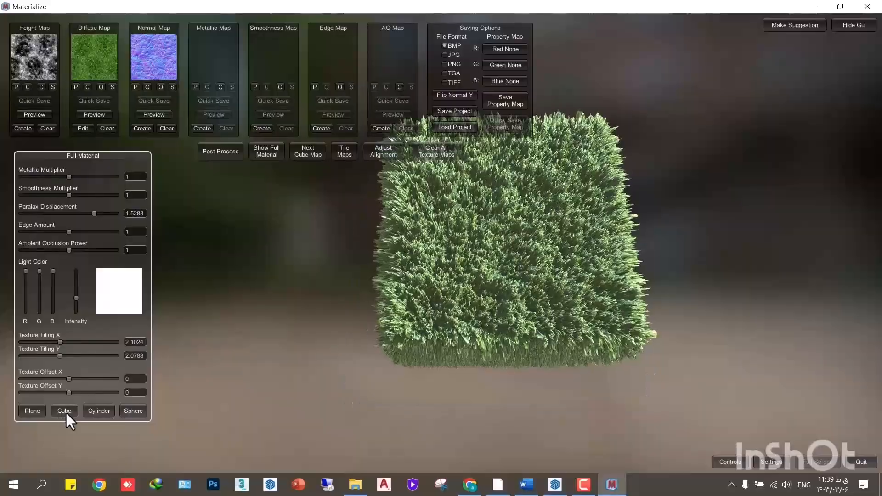
right_drag(450, 326, 577, 329)
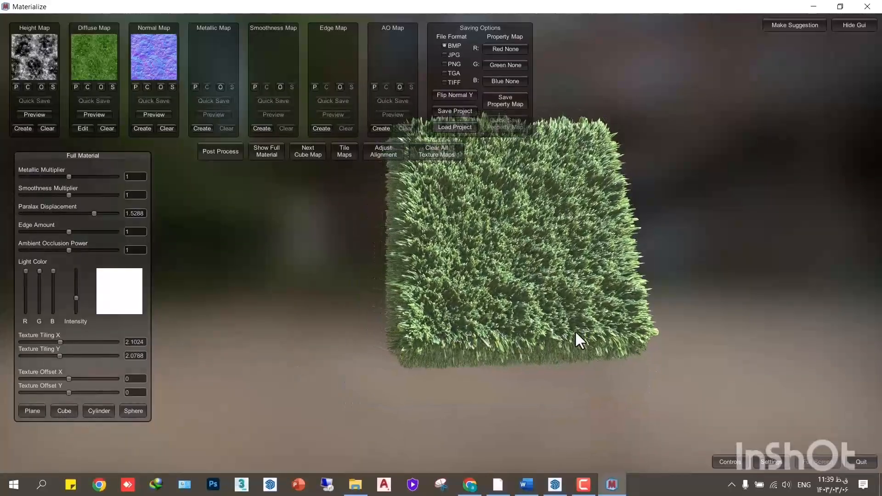
click(101, 411)
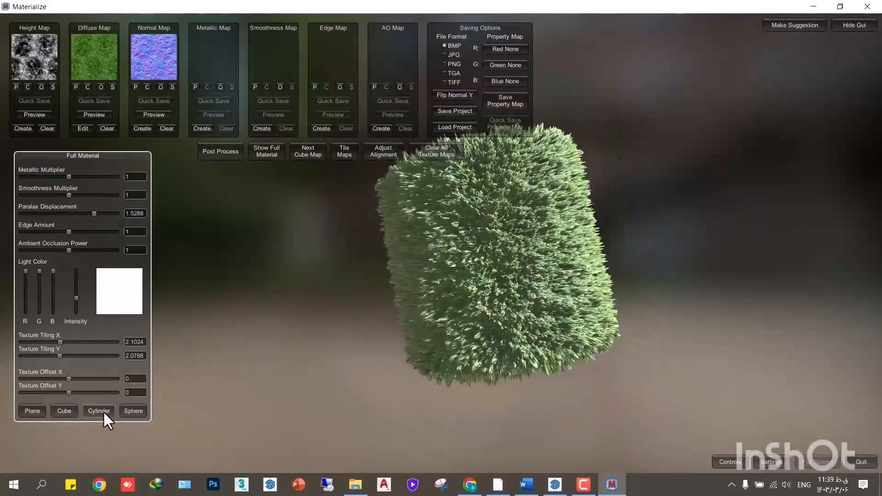
click(135, 411)
click(279, 352)
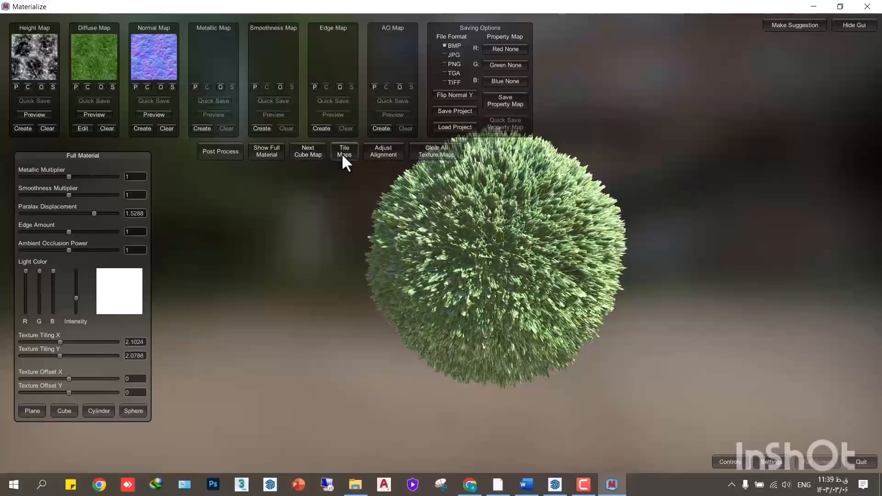
Start tiling the maps with the Overlap technique, using Texture Tiling about 3.10, Overlap X and Y about 0.41 and Edge Falloff about 0.15.
click(343, 156)
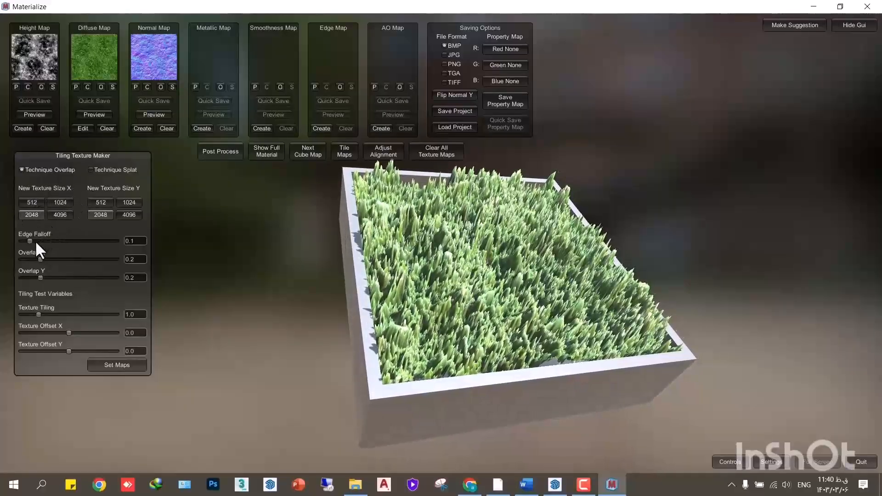
drag(40, 315, 79, 318)
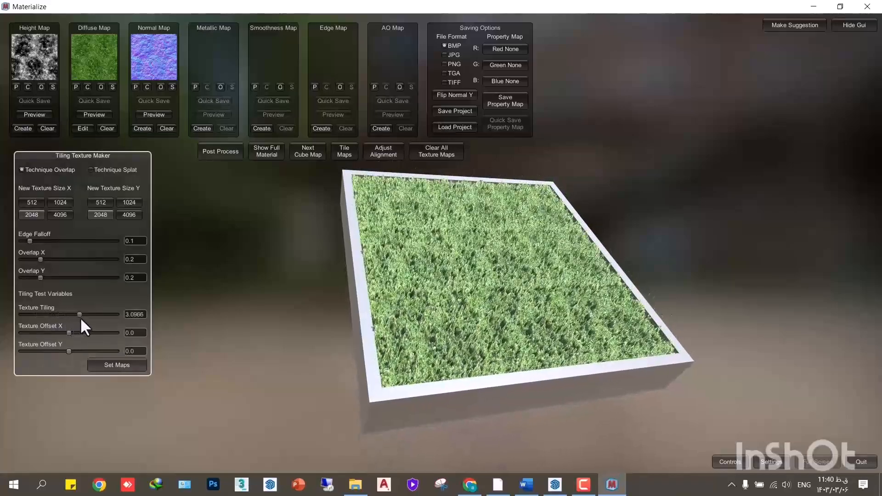
right_drag(324, 354, 432, 305)
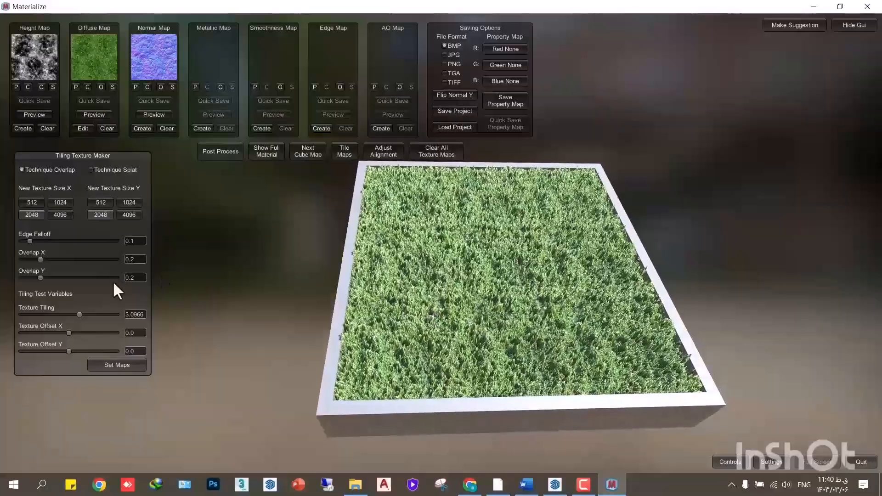
drag(40, 258, 60, 277)
click(60, 260)
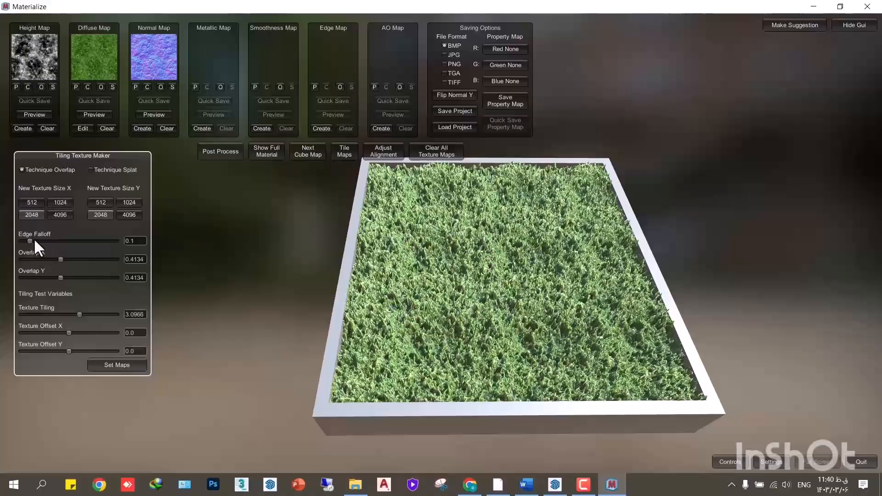
mouse_move(30, 239)
mouse_down()
mouse_move(53, 240)
mouse_move(20, 241)
mouse_move(44, 241)
mouse_move(34, 241)
mouse_up()
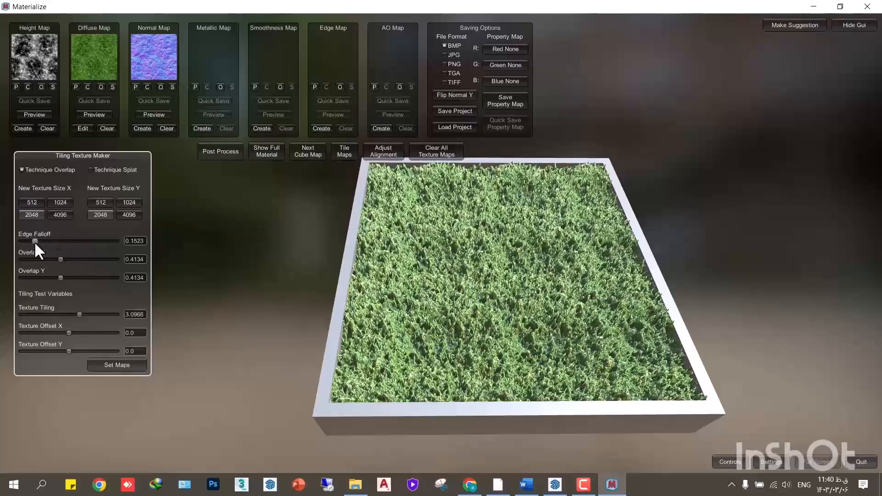
Switch the tiling technique to Splat with a Splat Rotation of about 0.22 and set the tiled maps.
click(94, 170)
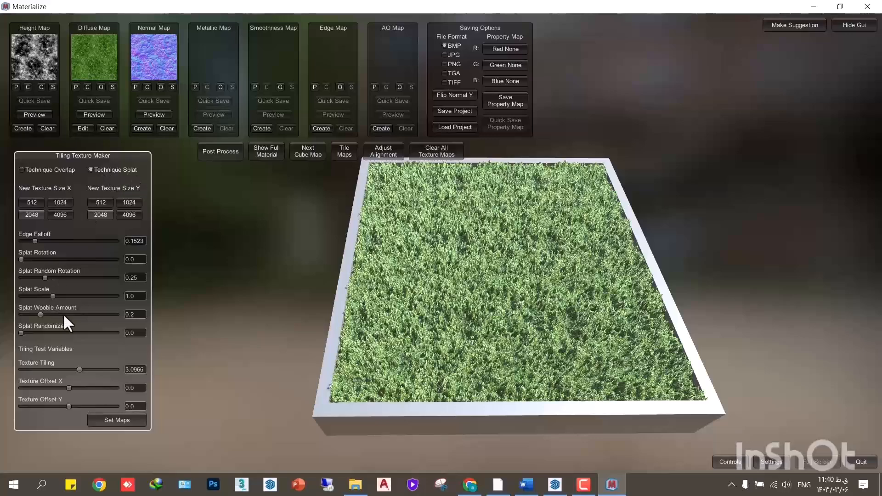
drag(21, 257, 40, 257)
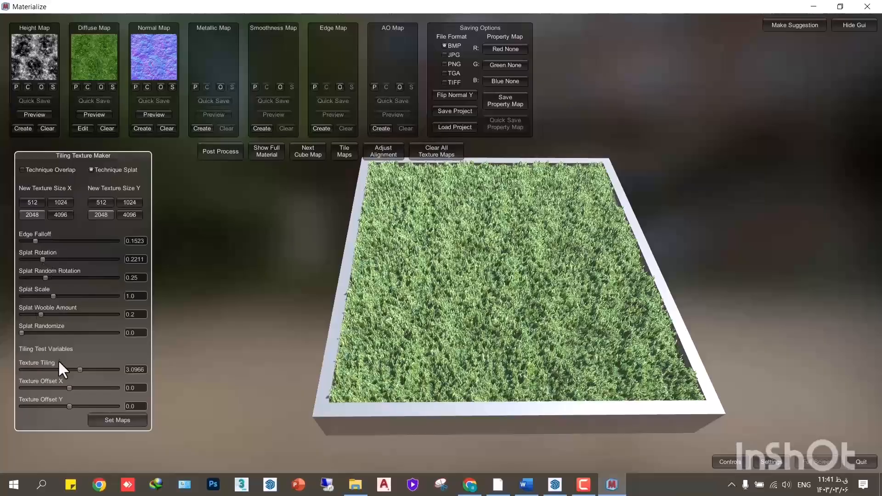
click(110, 420)
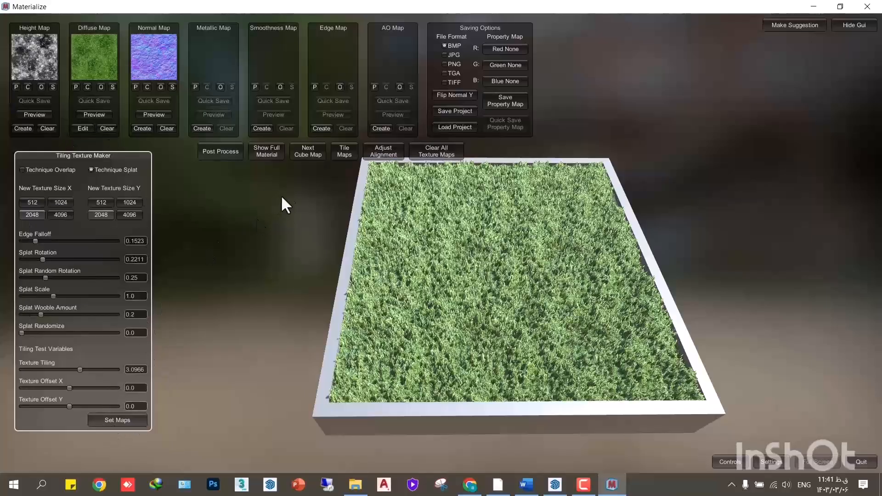
Show the full material with the tiled maps on the plane and examine the grass up close.
click(268, 150)
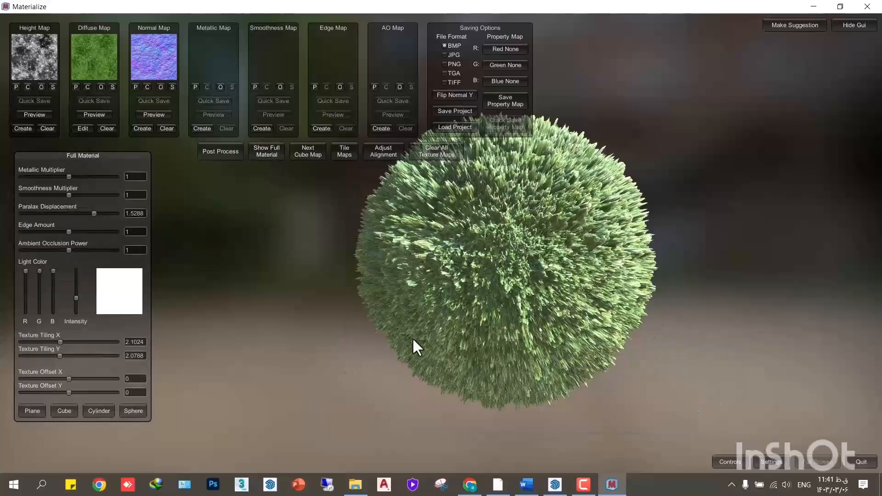
click(32, 410)
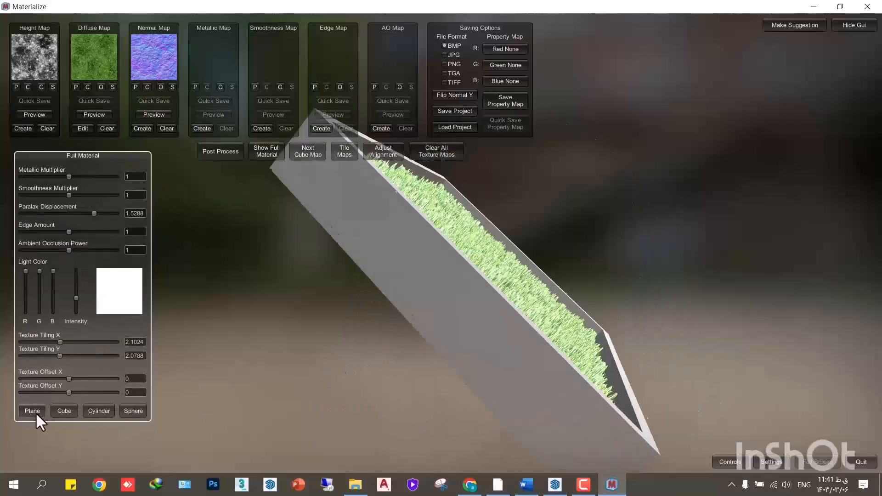
right_drag(570, 301, 500, 106)
scroll(481, 252, up, 3)
Create a folder named grass on the Desktop and save the project with the filename grass.
click(444, 111)
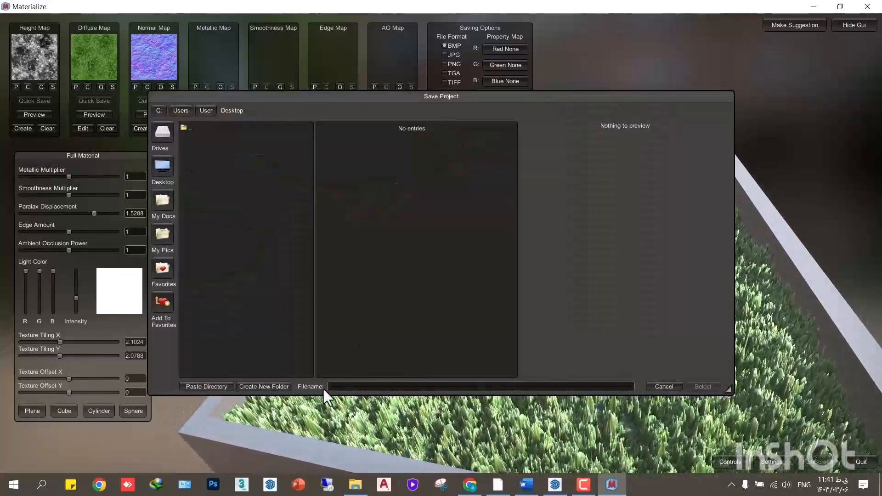
click(256, 387)
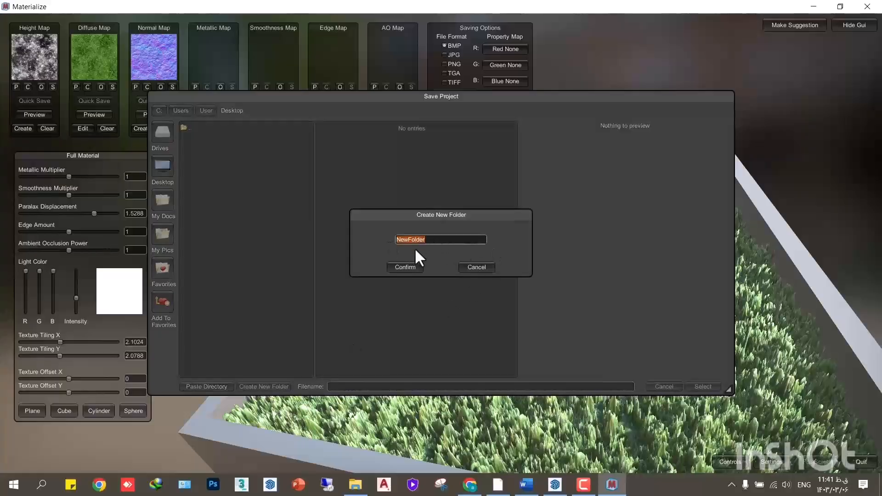
click(401, 269)
click(191, 140)
click(337, 387)
text(grass)
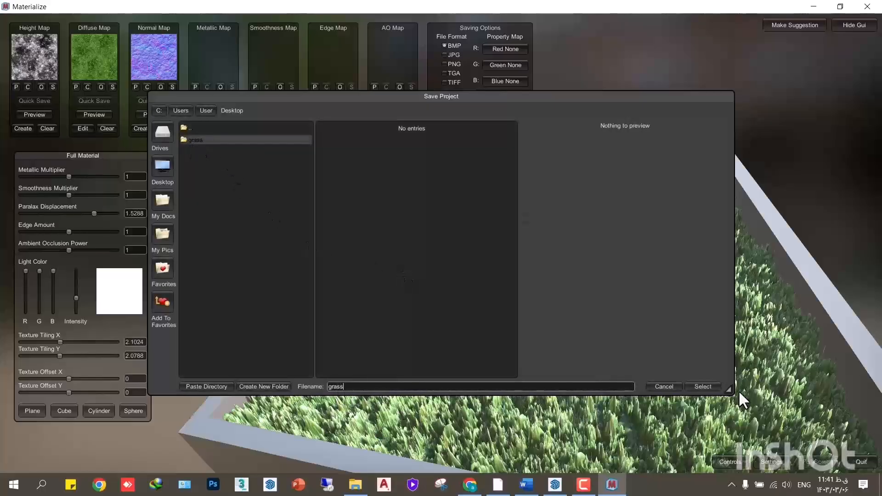
click(696, 387)
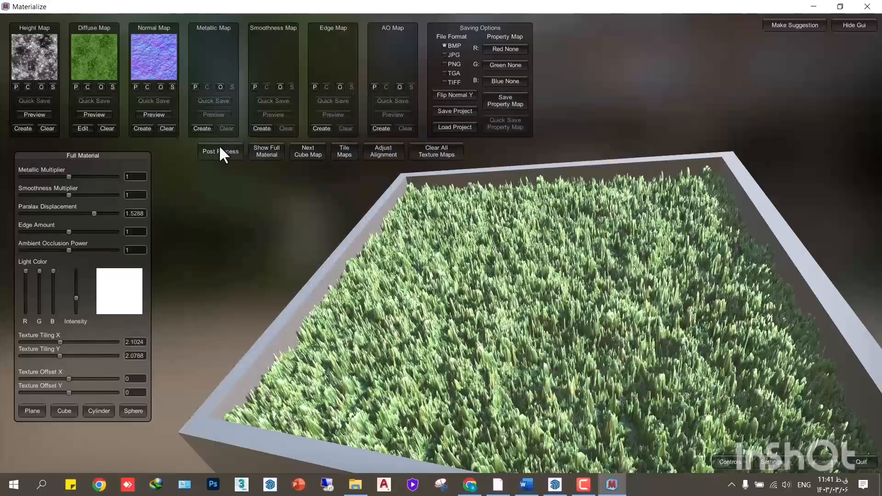